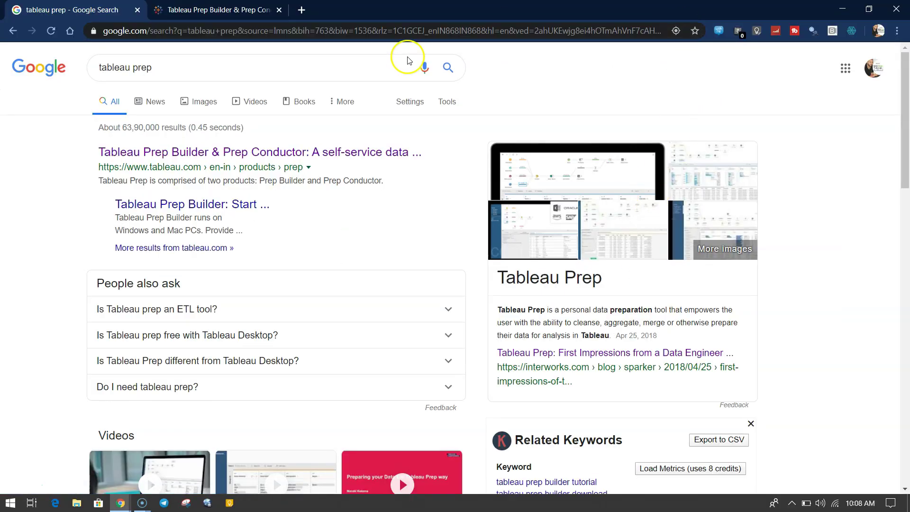
click(171, 66)
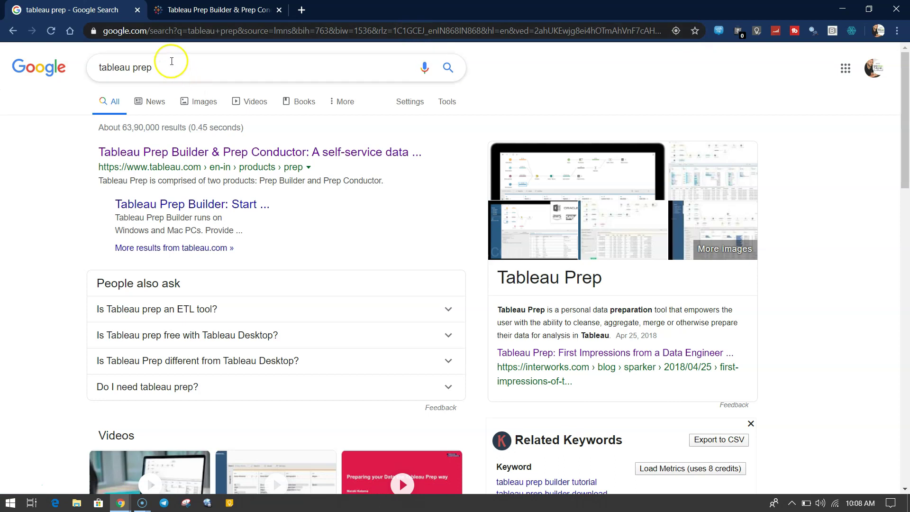
triple_click(135, 68)
click(98, 67)
click(28, 170)
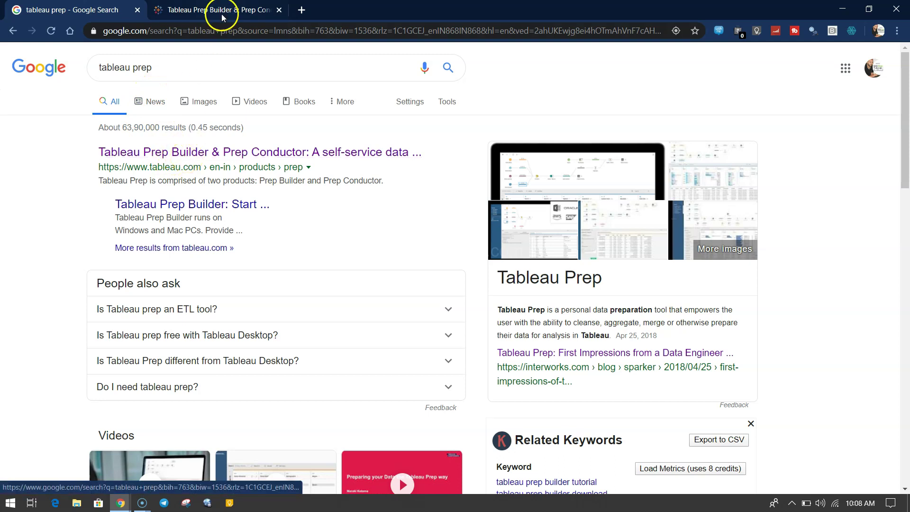
- Switch to the Tableau Prep product page and scroll down to the Tableau Prep Builder section
click(264, 10)
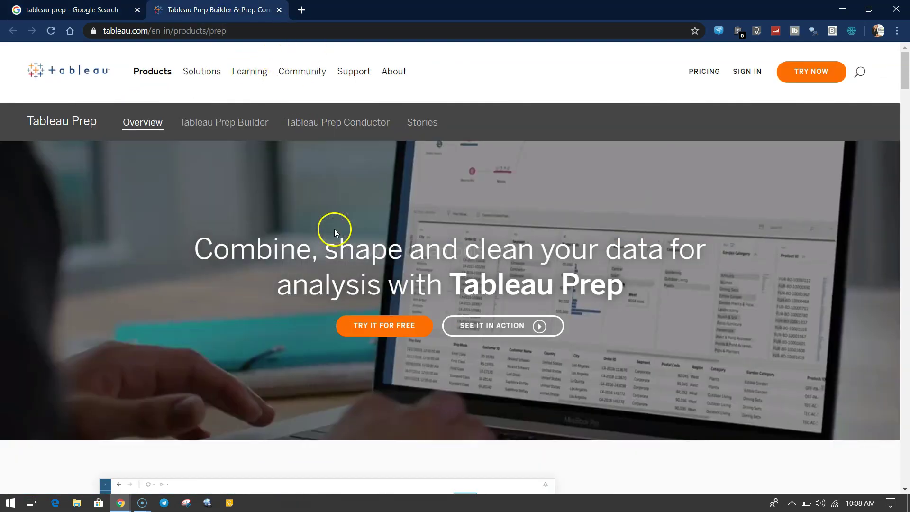
scroll(284, 278, down, 1)
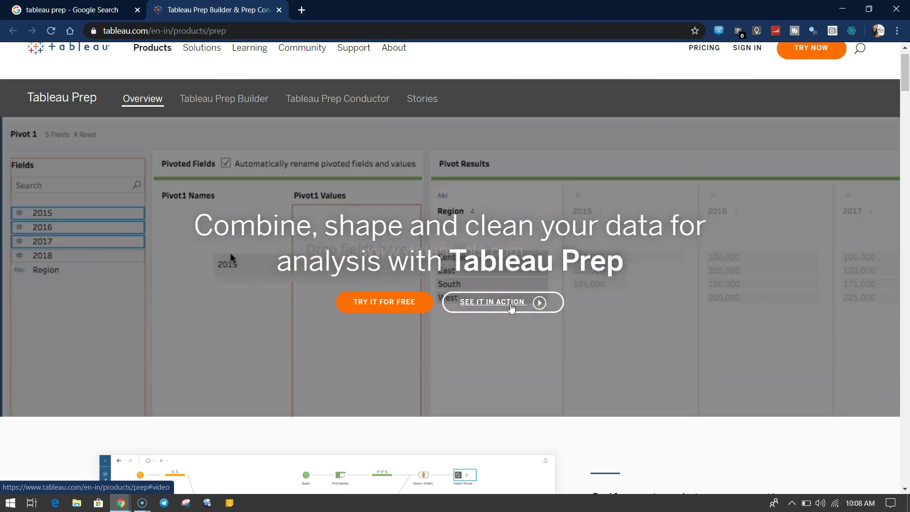
scroll(512, 308, down, 2)
scroll(510, 305, down, 4)
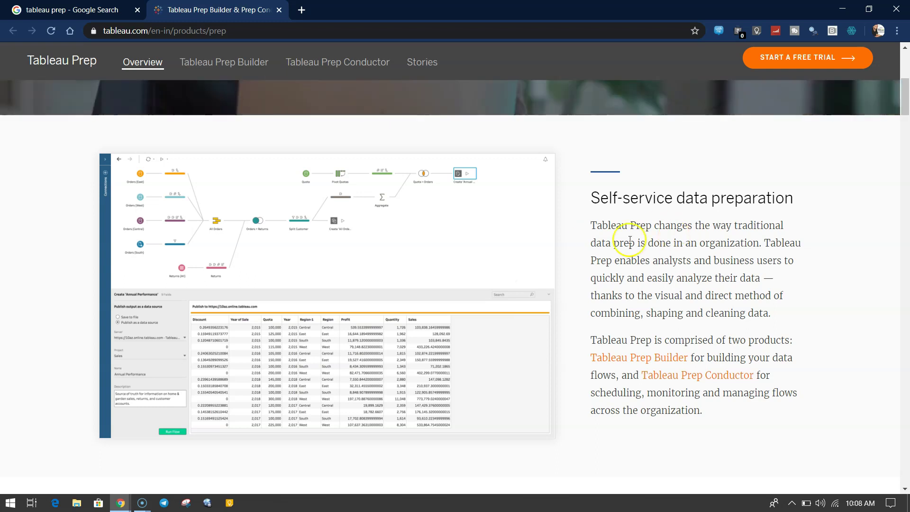
- Scroll through the Builder feature sections and briefly highlight the Immediate results description
scroll(656, 356, down, 7)
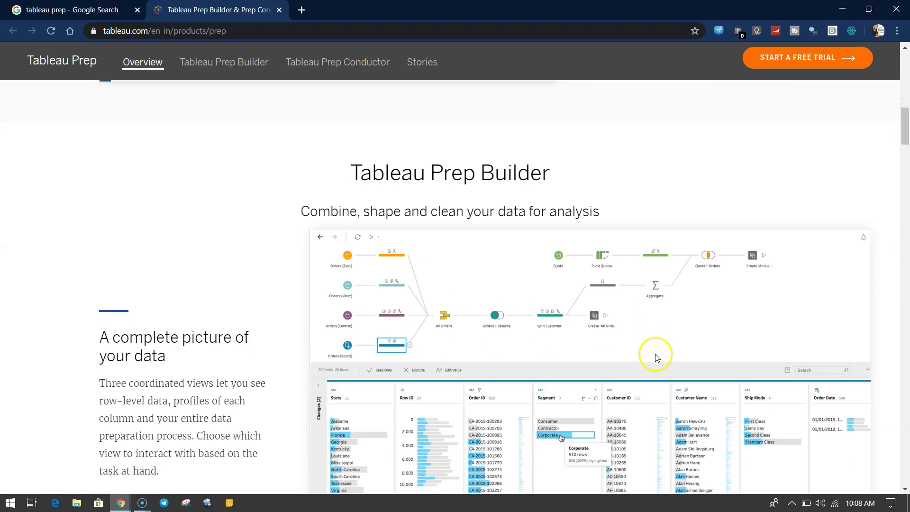
scroll(530, 270, down, 2)
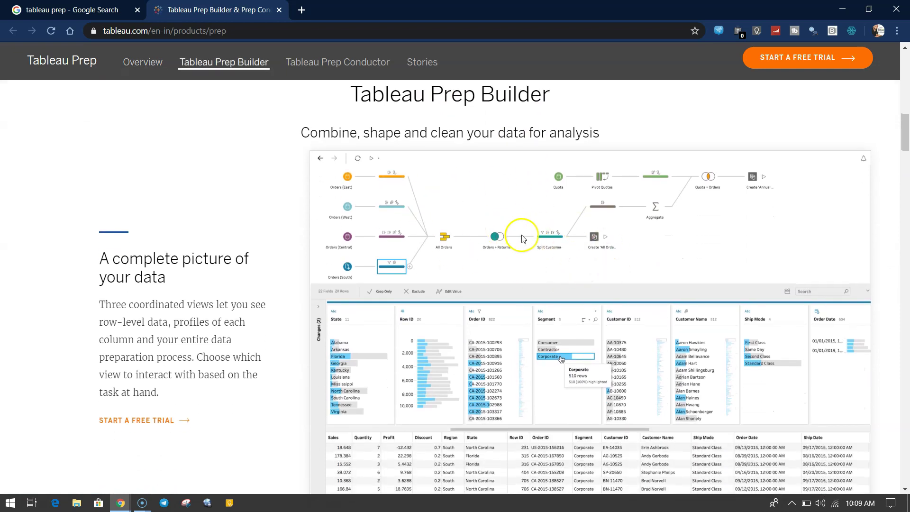
scroll(520, 311, down, 2)
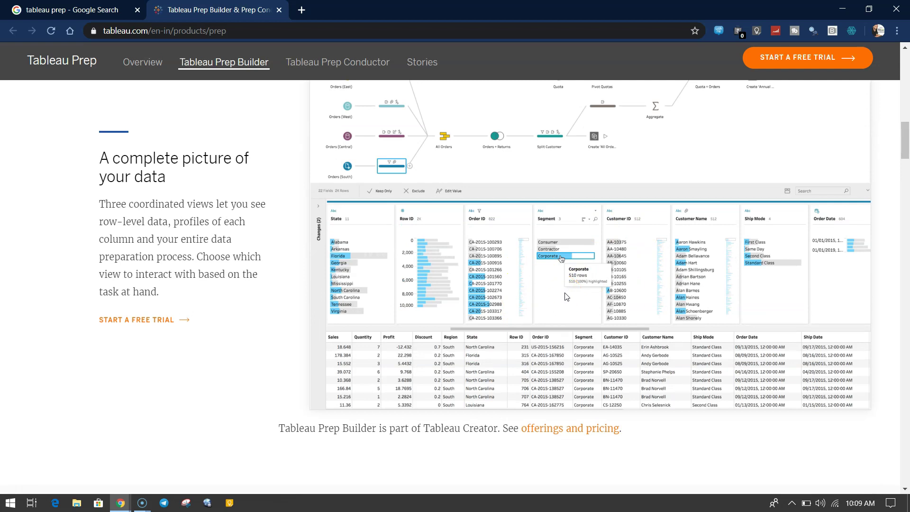
scroll(565, 297, down, 3)
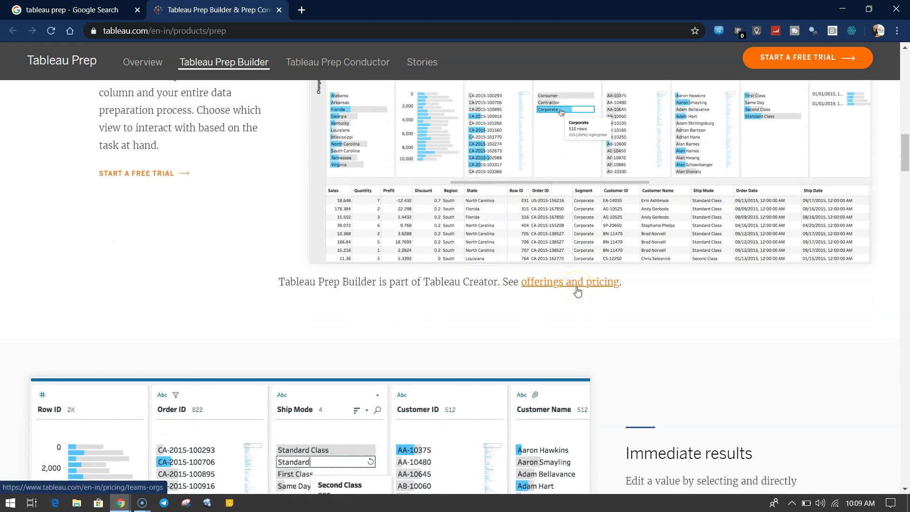
scroll(578, 291, down, 1)
scroll(578, 291, down, 5)
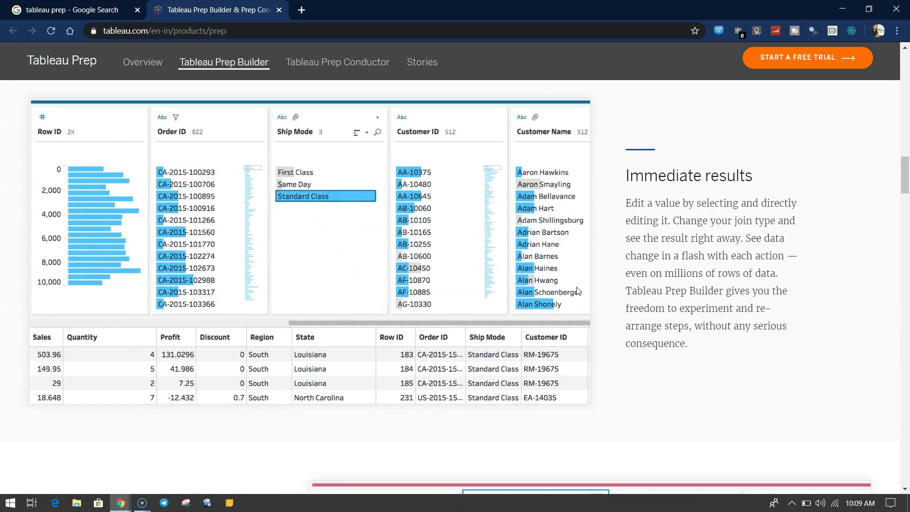
drag(639, 174, 656, 344)
click(657, 345)
- Continue down the page to the Tableau Prep Conductor section
scroll(657, 345, down, 1)
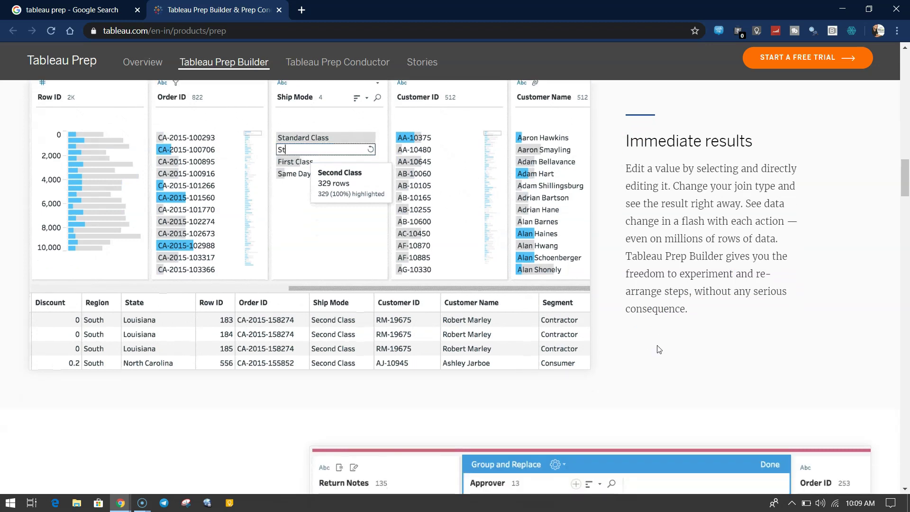
scroll(657, 345, down, 2)
scroll(657, 349, down, 4)
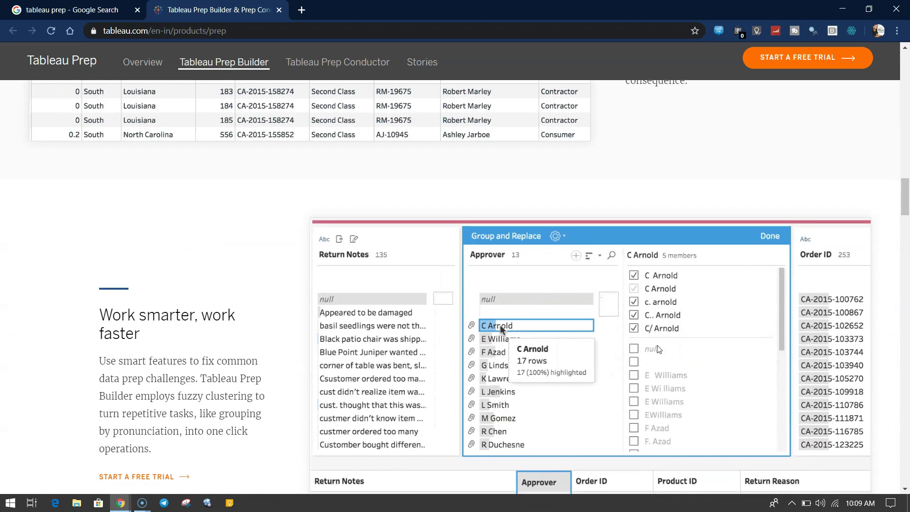
scroll(233, 267, down, 11)
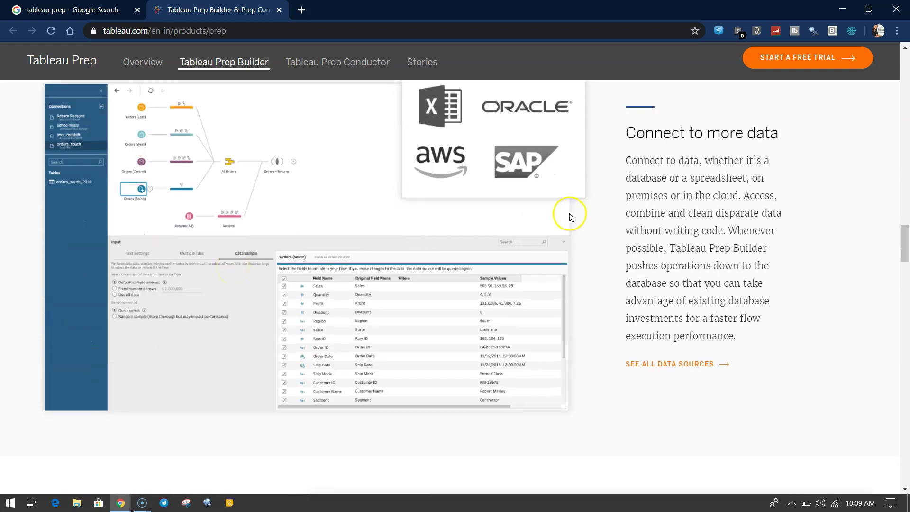
scroll(571, 211, up, 1)
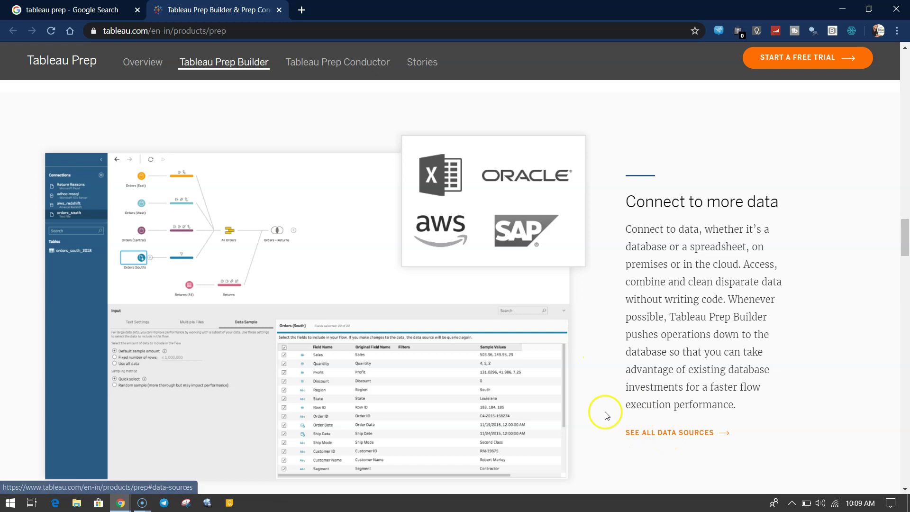
scroll(570, 409, down, 1)
scroll(570, 408, down, 2)
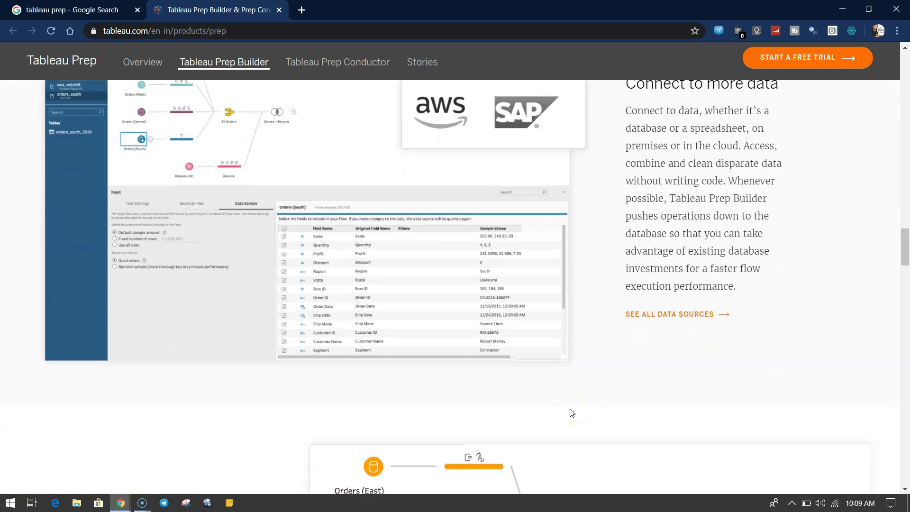
scroll(563, 387, down, 6)
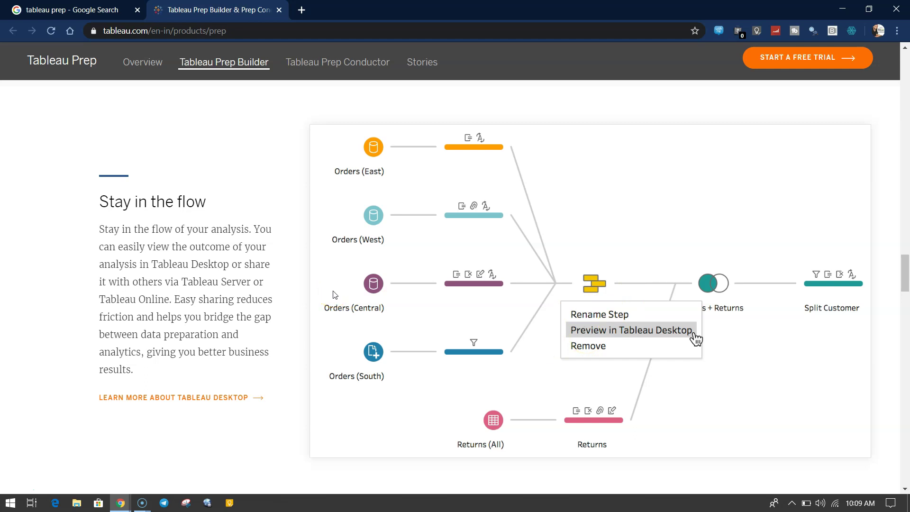
scroll(334, 295, down, 9)
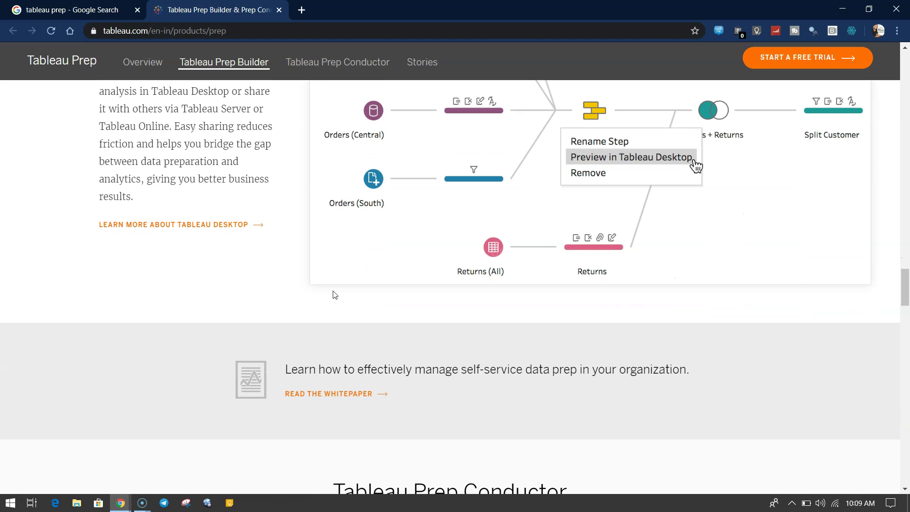
scroll(334, 291, down, 4)
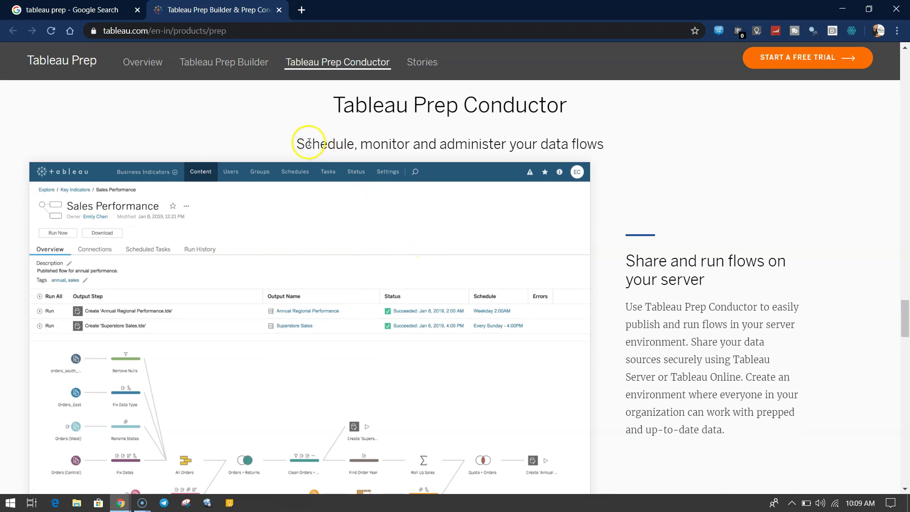
- Highlight the 'Schedule' wording in the page subtitle, then browse further down the page
drag(299, 143, 534, 146)
click(358, 147)
click(533, 147)
scroll(537, 152, down, 9)
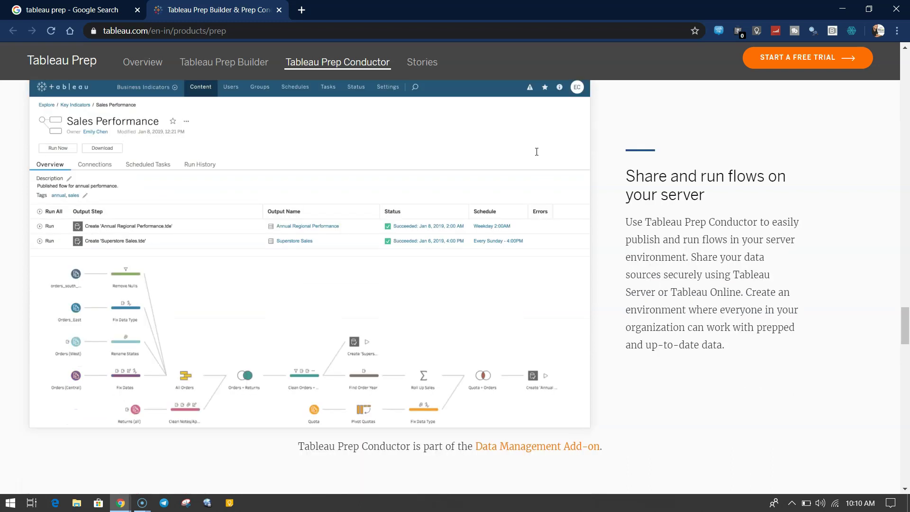
scroll(538, 156, down, 8)
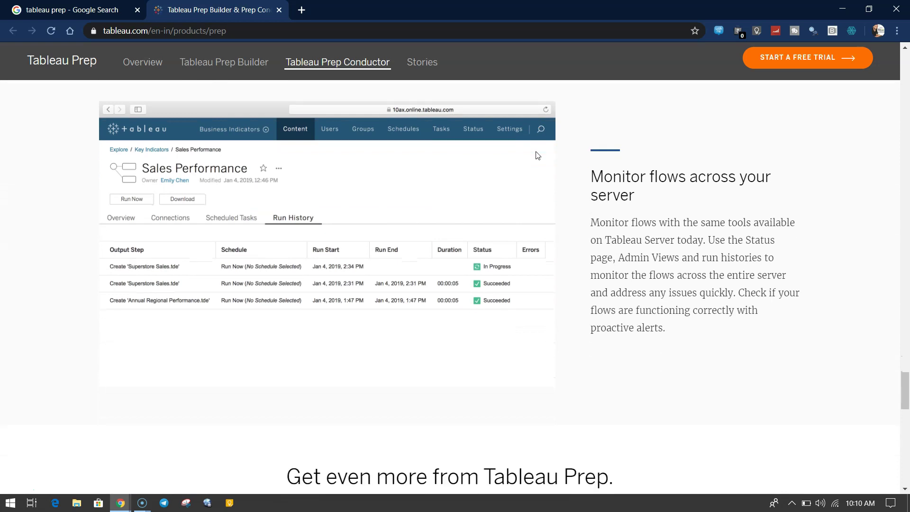
scroll(538, 155, down, 2)
scroll(538, 155, up, 3)
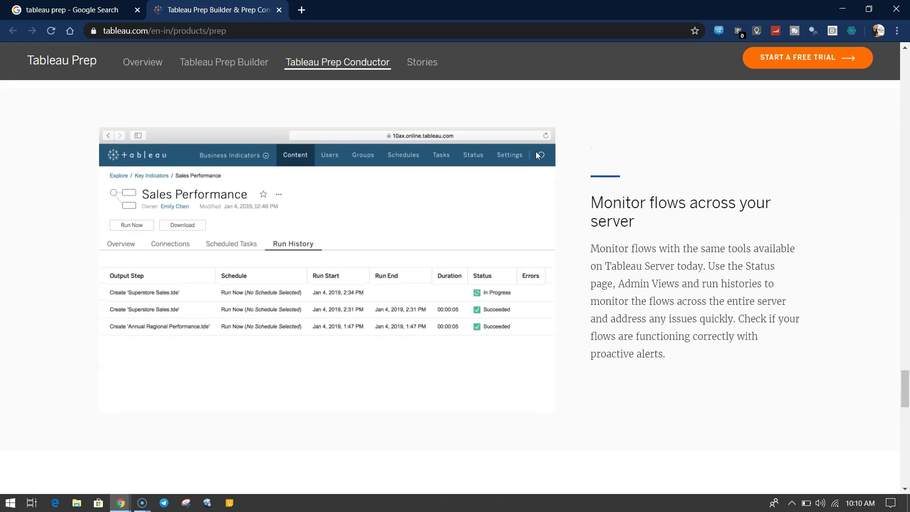
scroll(552, 249, down, 6)
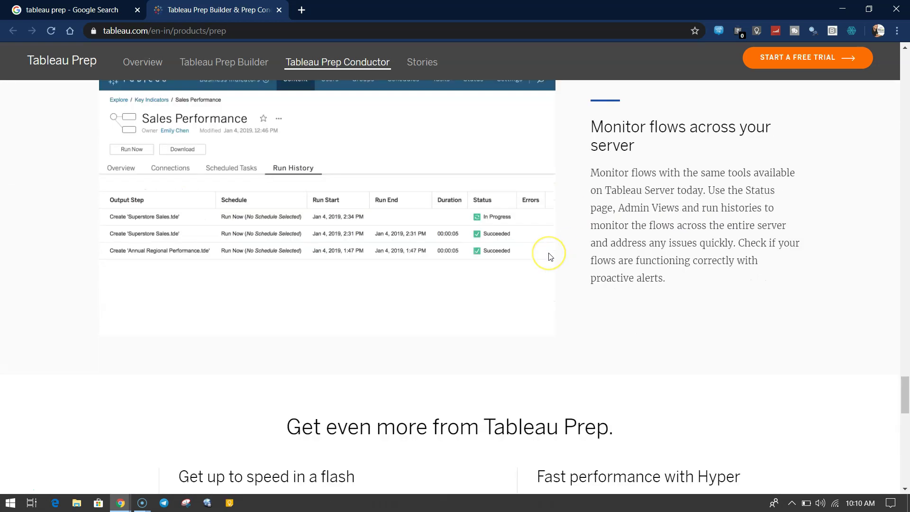
scroll(549, 253, down, 8)
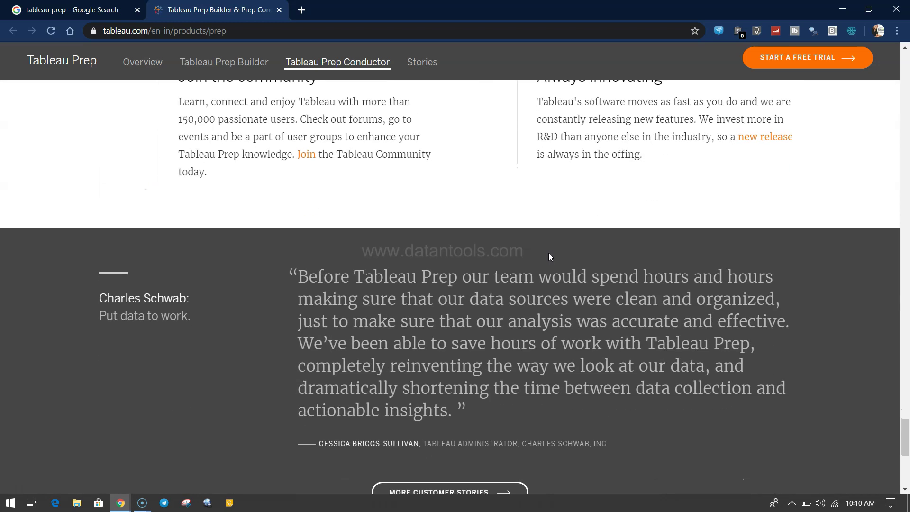
- Return to the top of the Prep page and choose TRY IT FOR FREE
scroll(548, 253, up, 15)
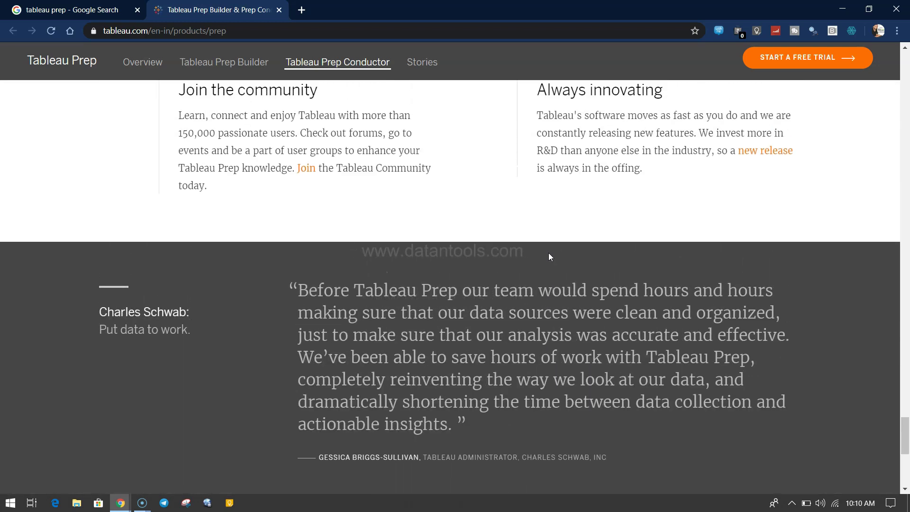
scroll(549, 257, up, 20)
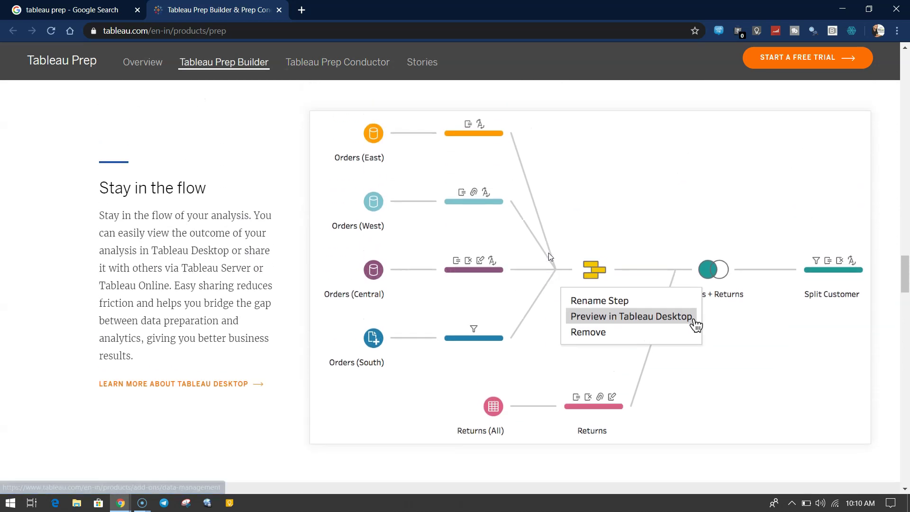
scroll(549, 257, up, 20)
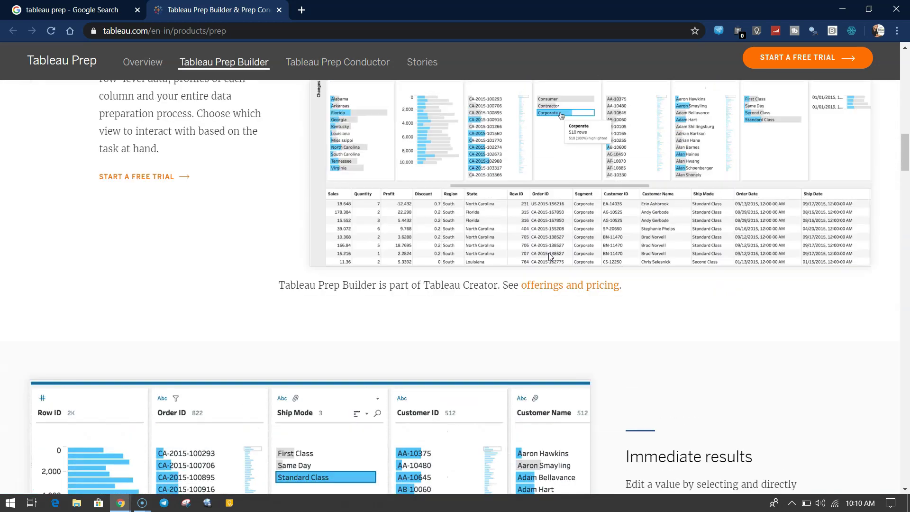
scroll(550, 253, up, 10)
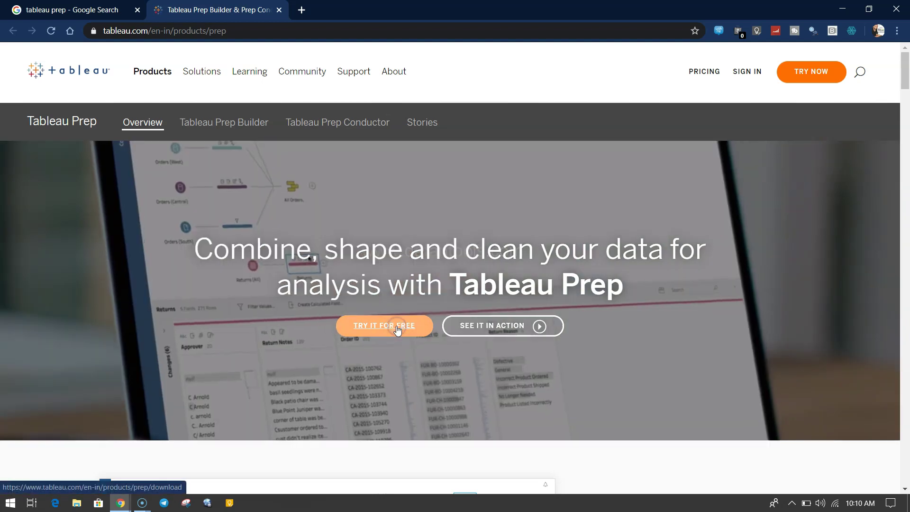
click(397, 327)
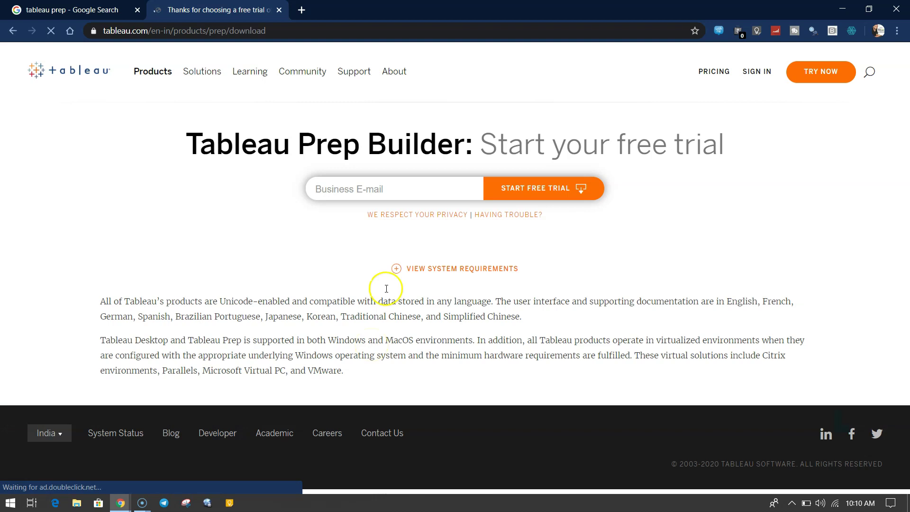
click(391, 188)
click(280, 228)
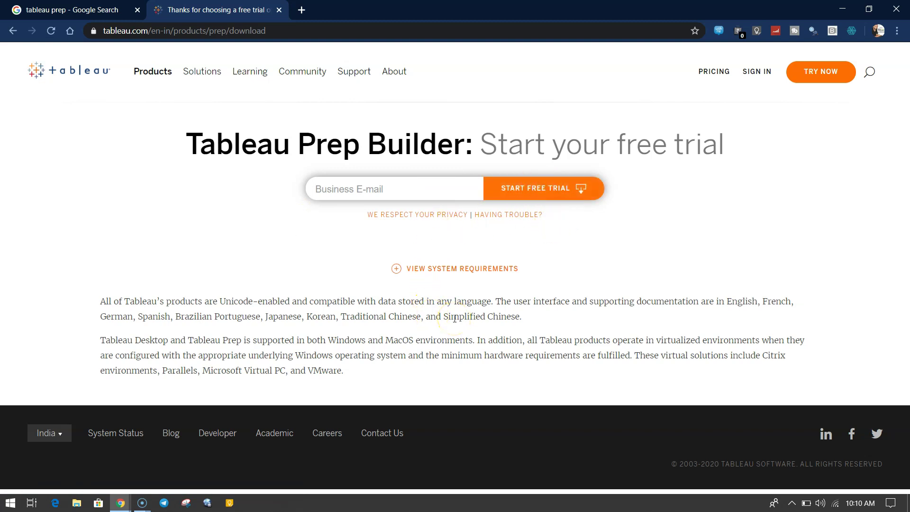
click(388, 333)
click(76, 503)
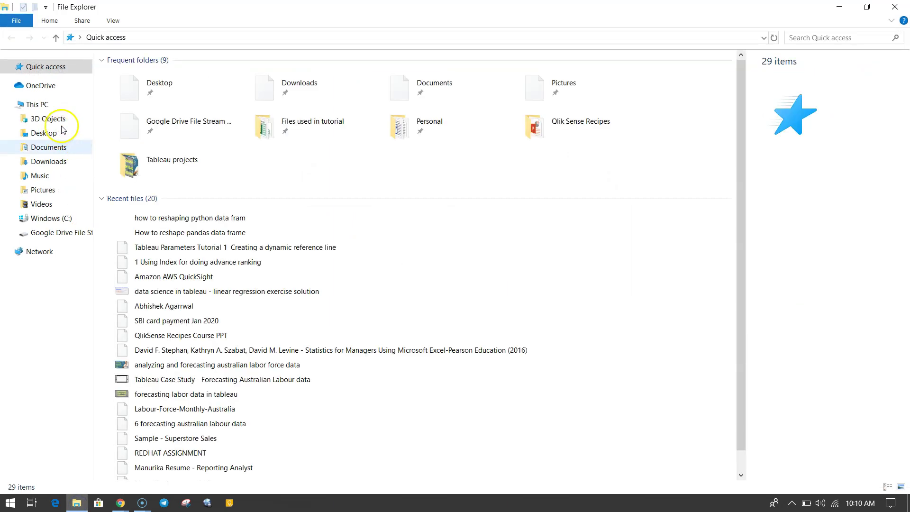
- Locate and select the TableauPrep-2019-3-1 installer in Downloads, then close File Explorer
click(55, 161)
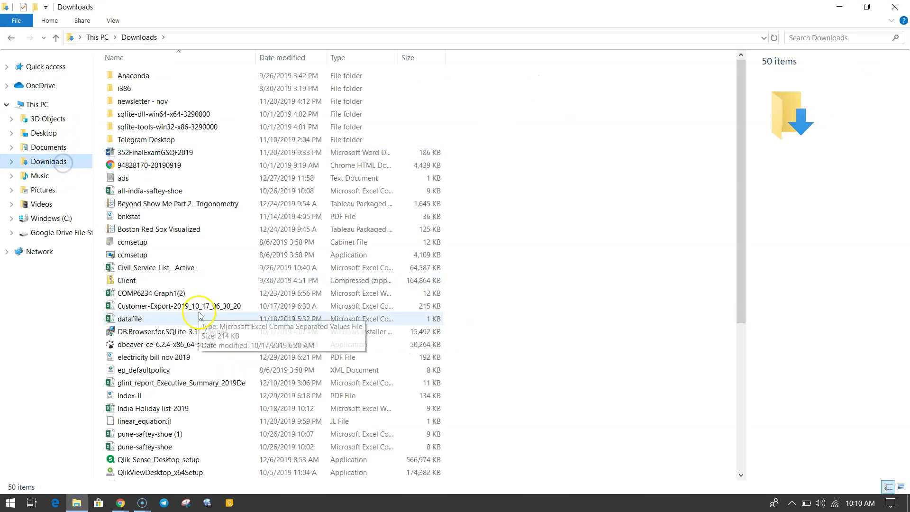
scroll(200, 315, down, 4)
scroll(199, 315, down, 1)
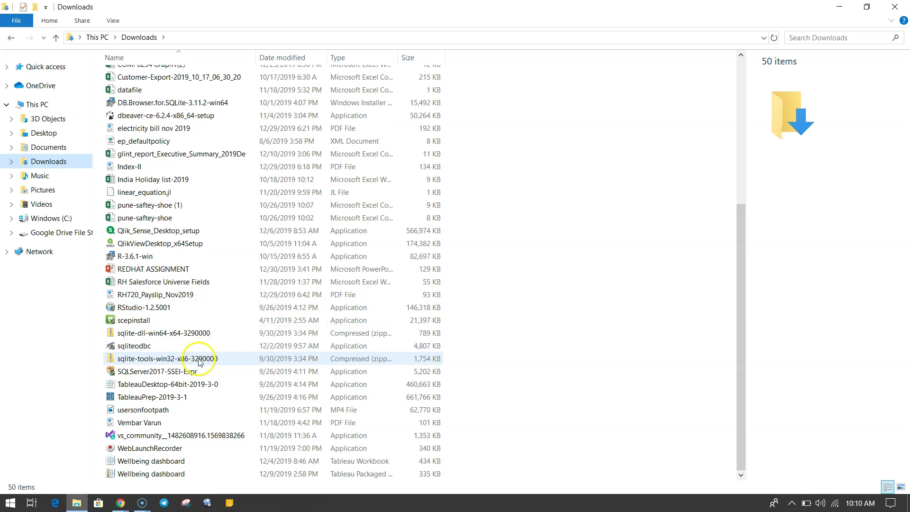
click(197, 267)
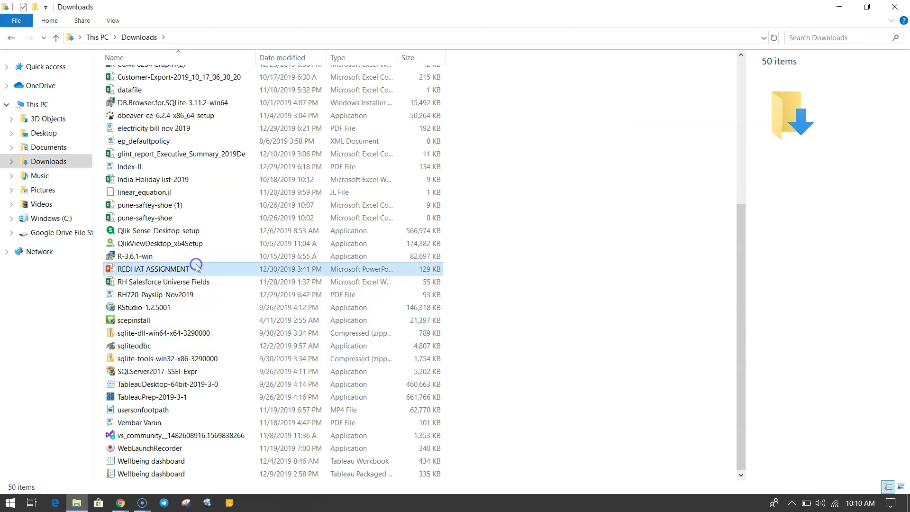
key(t)
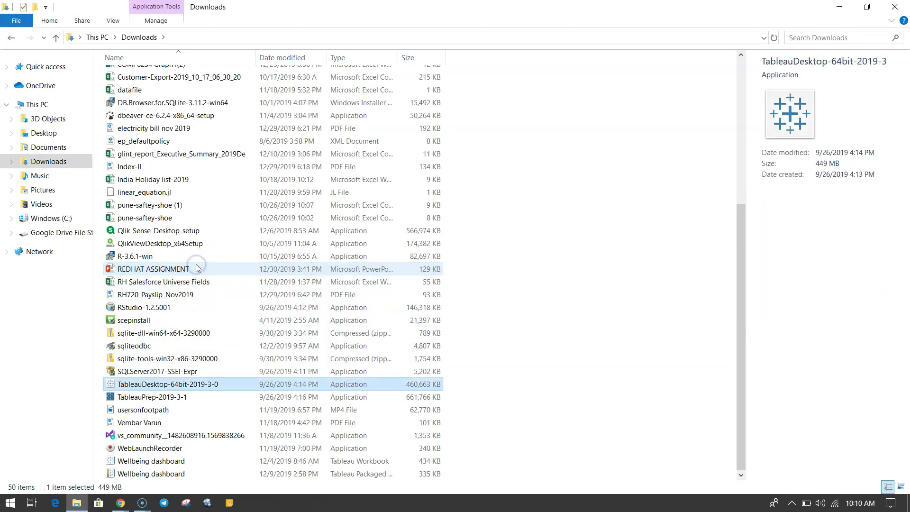
click(179, 398)
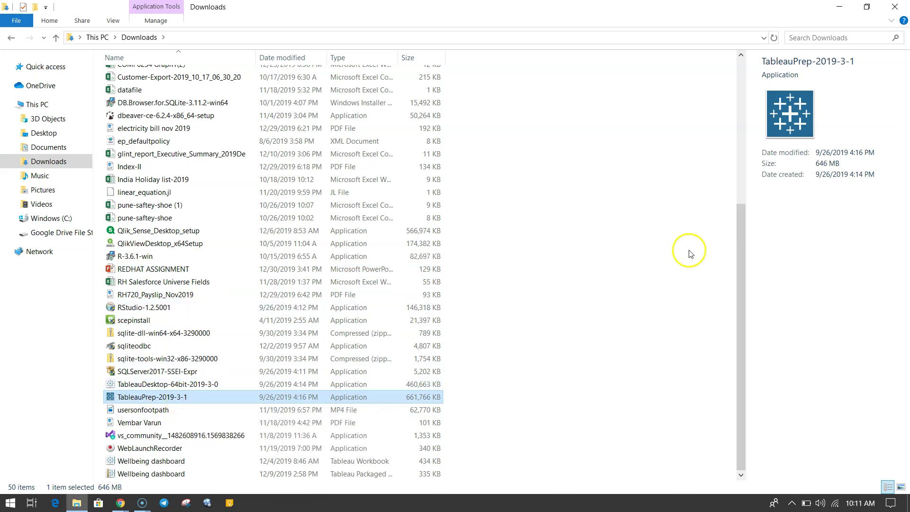
click(895, 7)
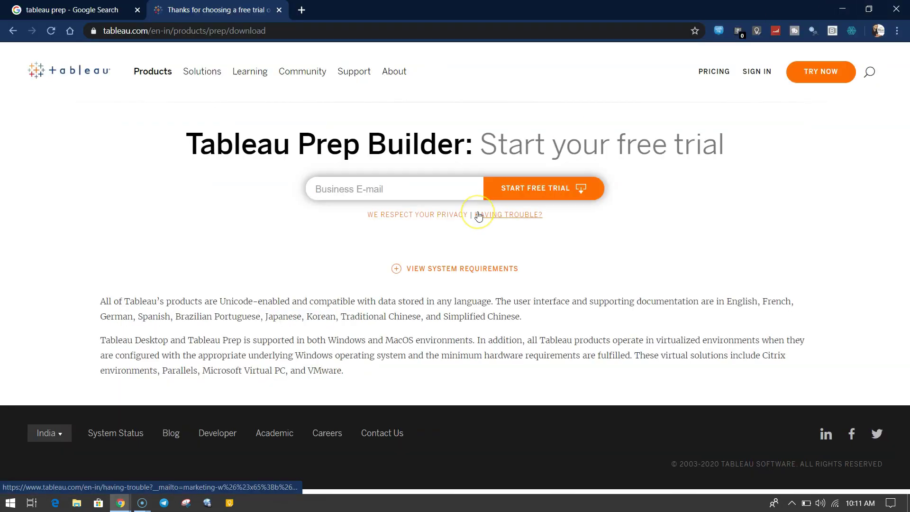
- Show the desktop, start Tableau Prep Builder from its shortcut, and dismiss the Registration form
key(super+d)
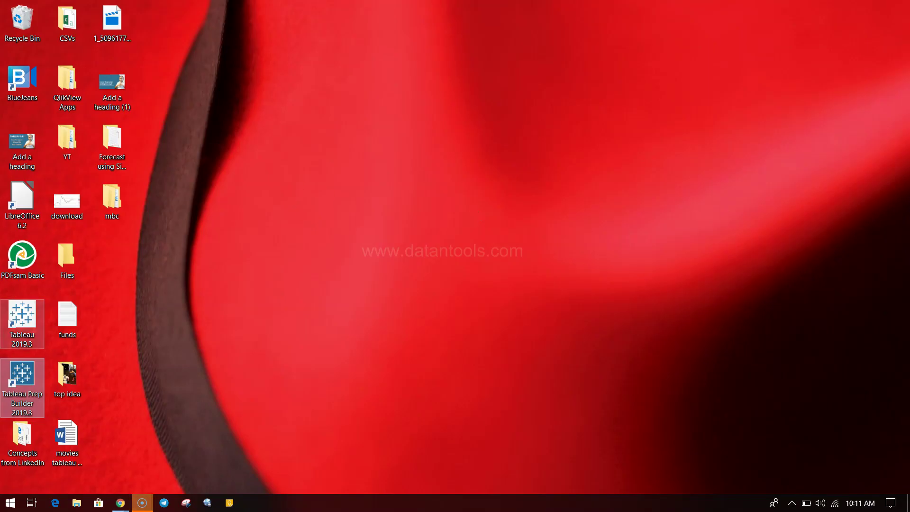
double_click(22, 380)
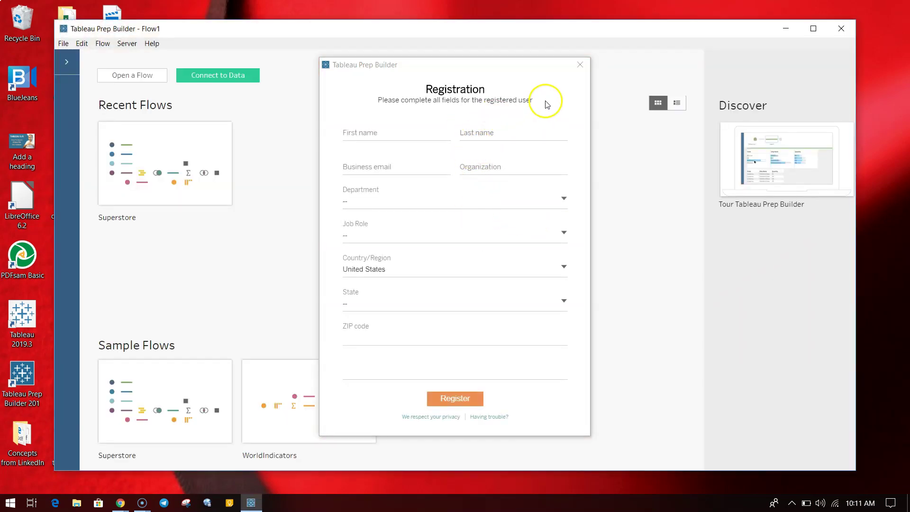
click(580, 65)
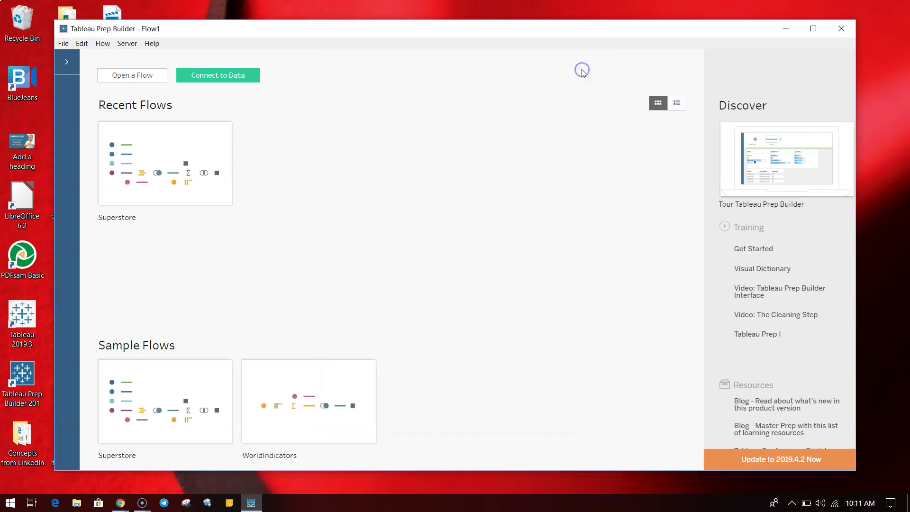
- Maximize Tableau Prep Builder, expand the side panel, and browse the Connections connector list
click(813, 28)
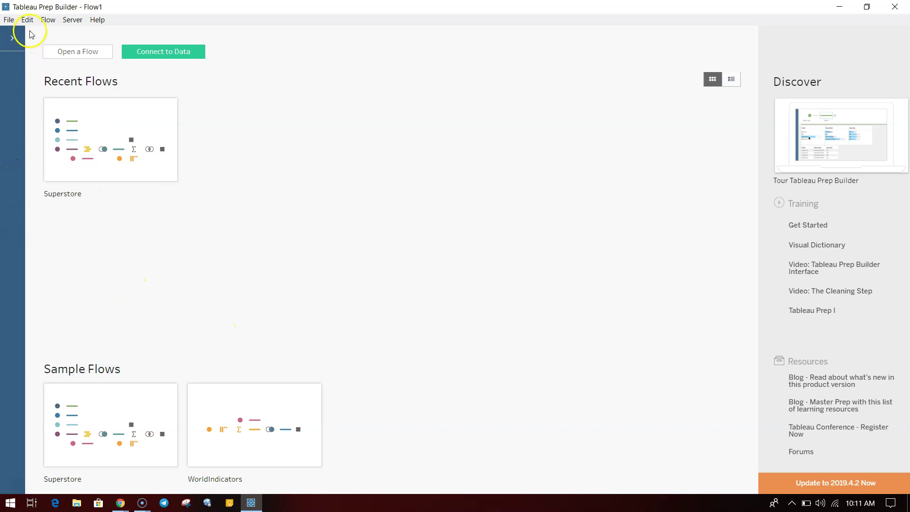
click(12, 39)
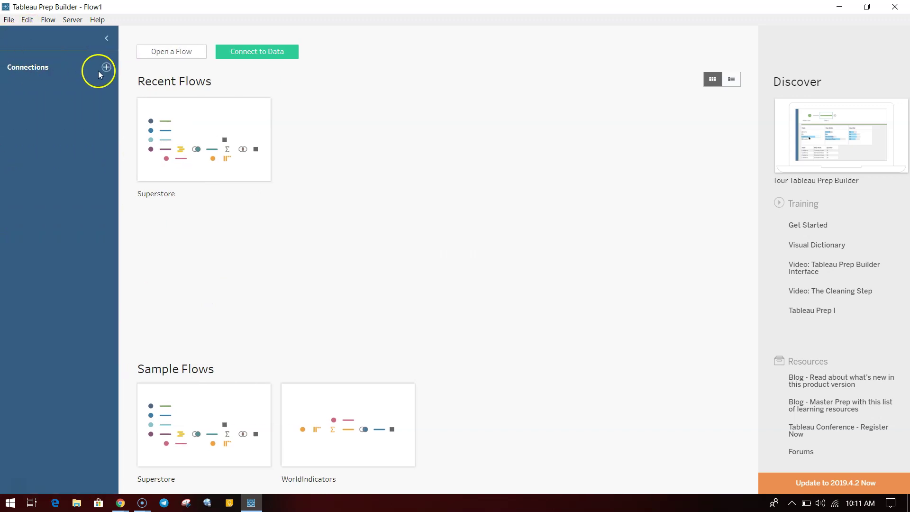
click(106, 67)
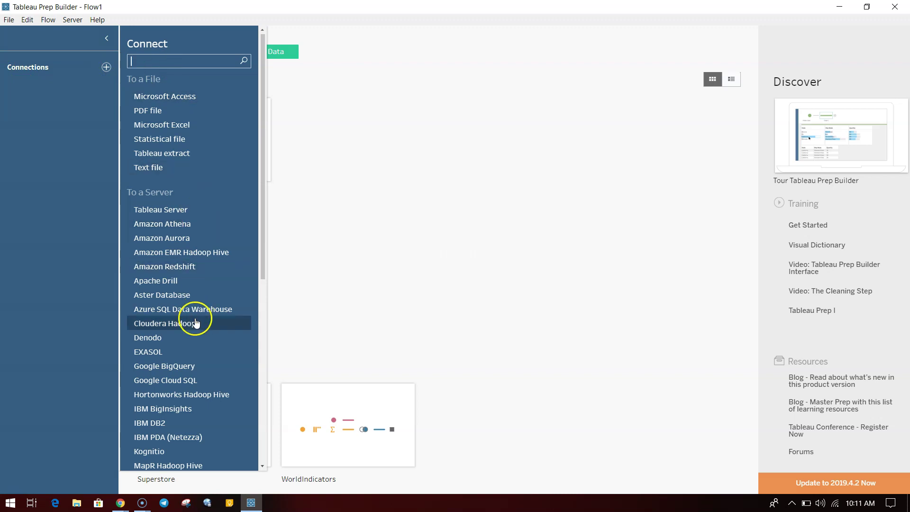
scroll(189, 321, down, 3)
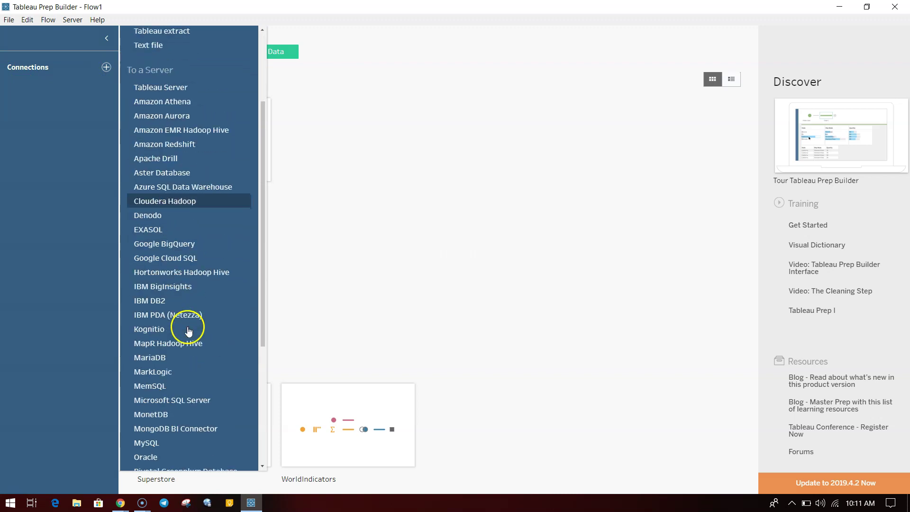
click(379, 260)
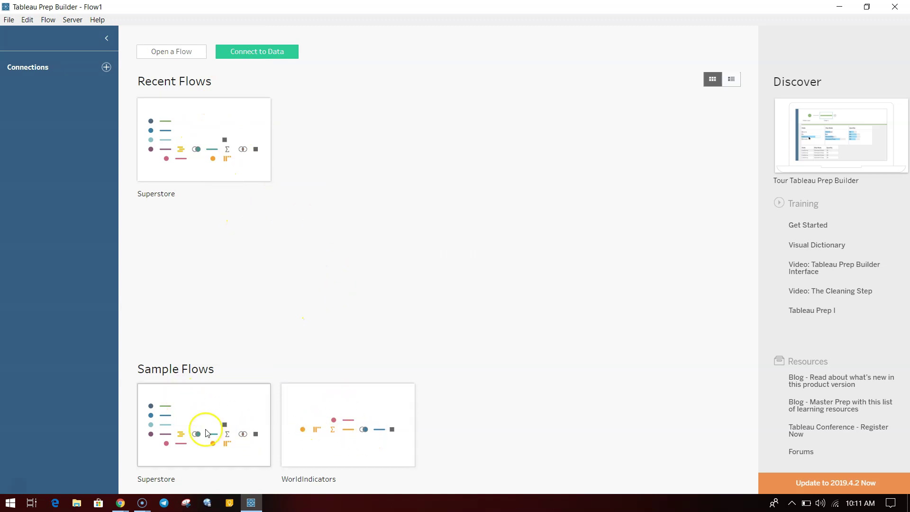
mouse_move(334, 456)
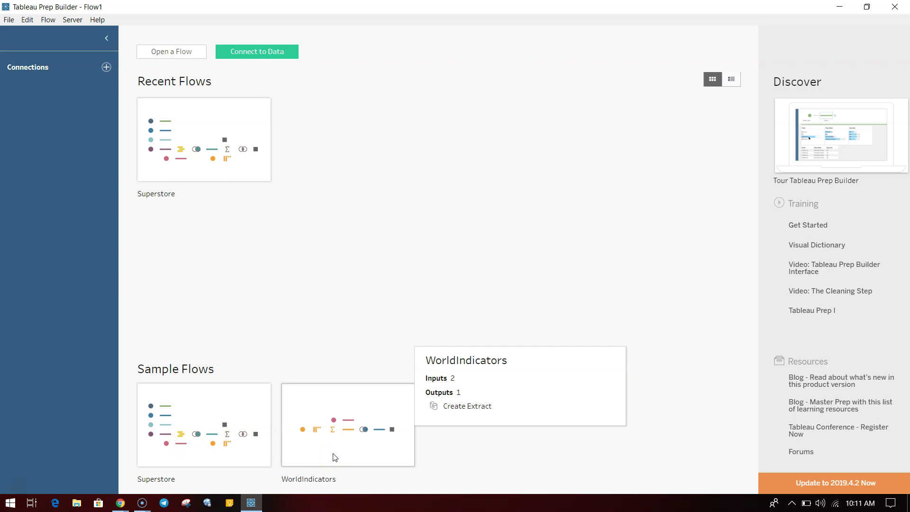
mouse_move(232, 467)
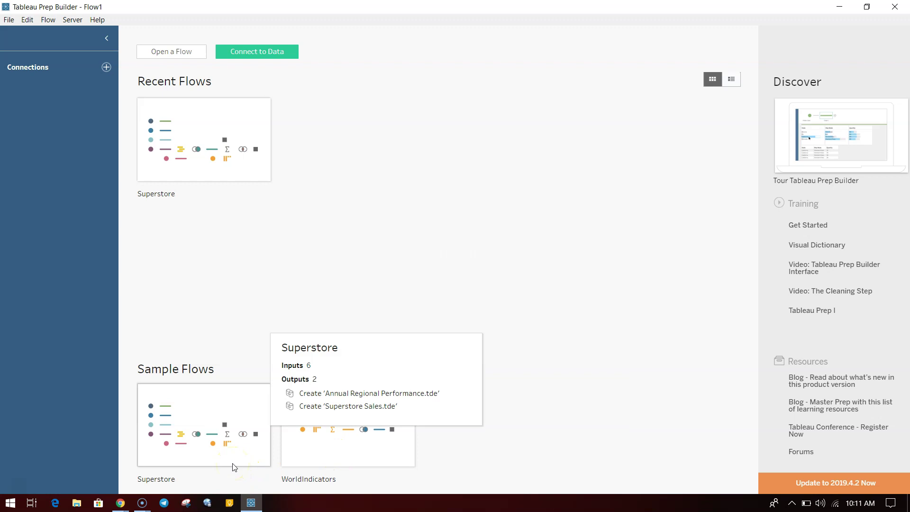
click(297, 292)
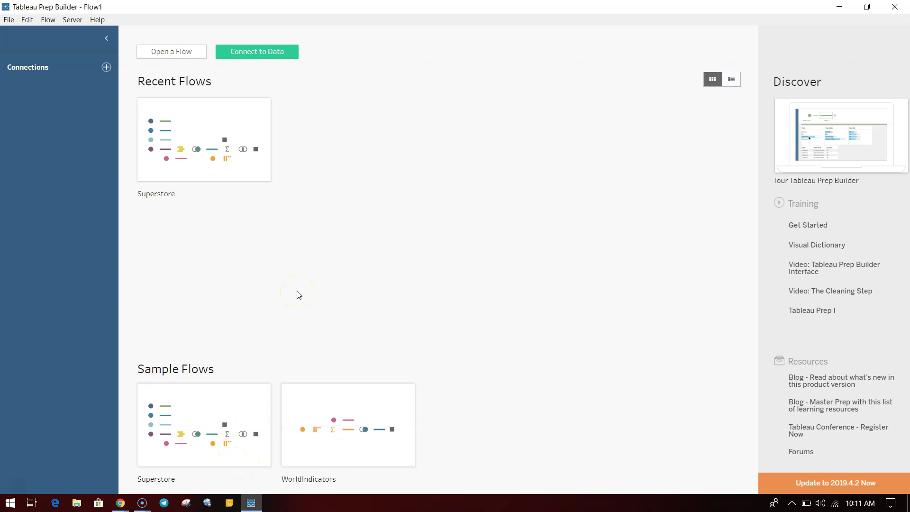
click(240, 446)
click(9, 20)
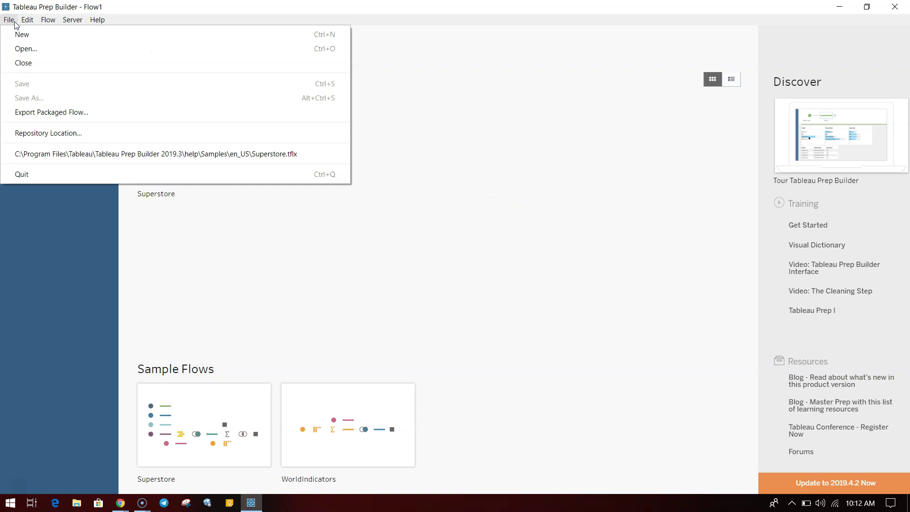
mouse_move(48, 20)
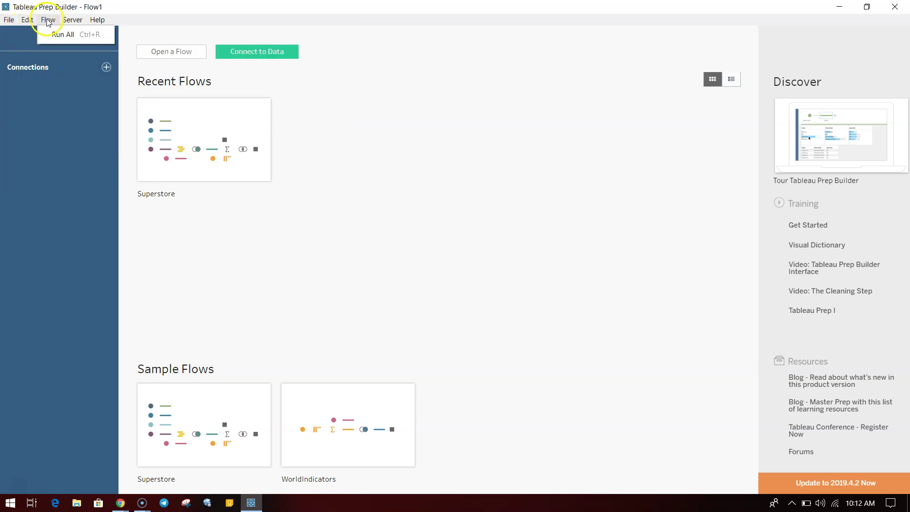
mouse_move(98, 21)
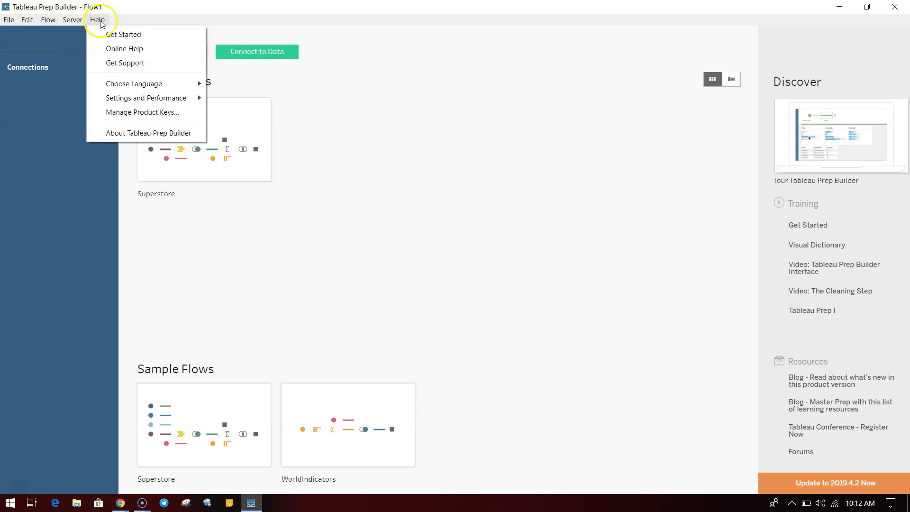
click(143, 133)
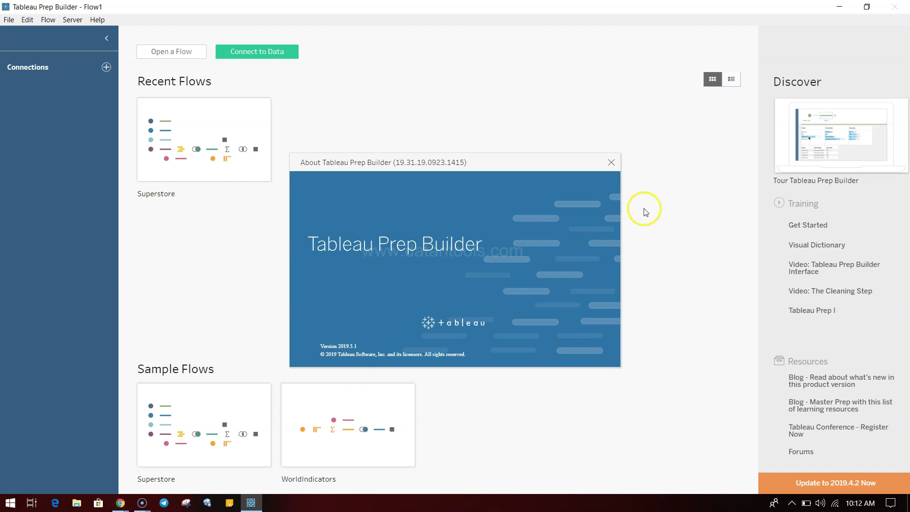
click(612, 163)
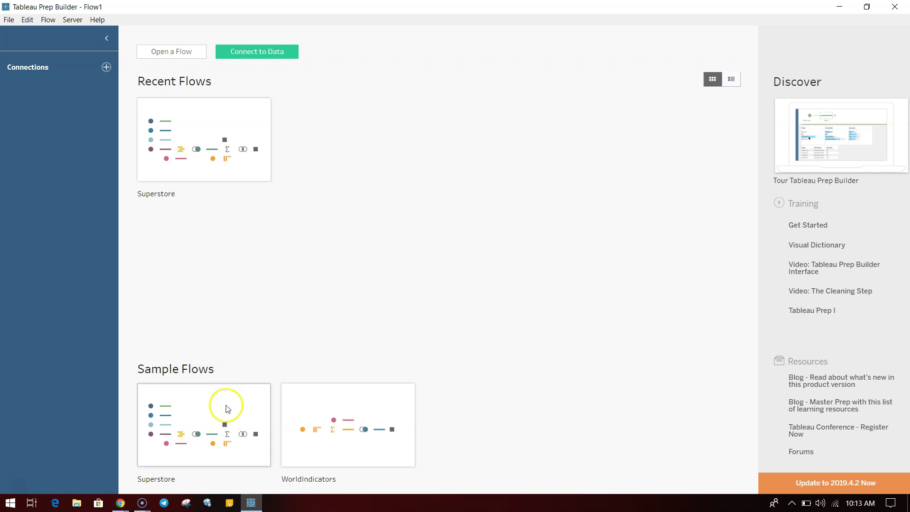
- Open the recent Superstore flow and check the Refresh and Run toolbar dropdowns
click(220, 162)
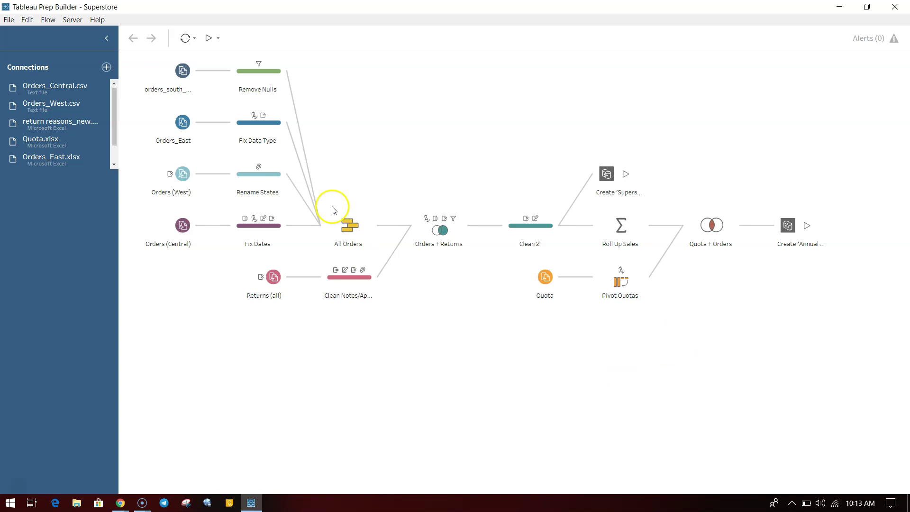
click(195, 41)
click(218, 41)
click(220, 42)
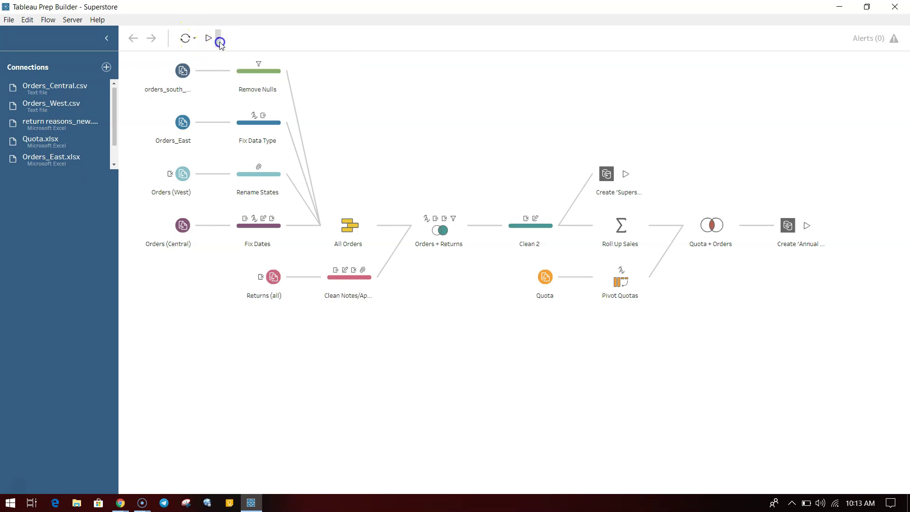